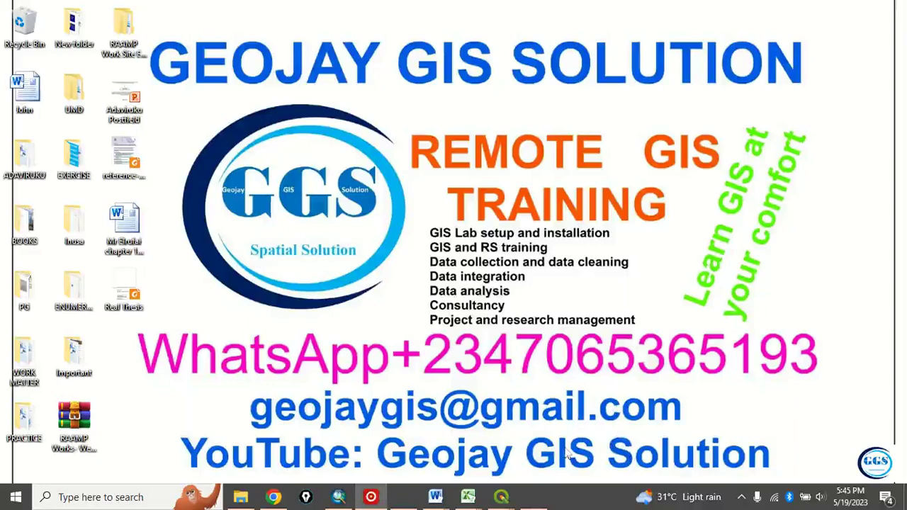
- View the TIN title slide image 1.JPG in Photos, then minimize the viewer
left_click(536, 503)
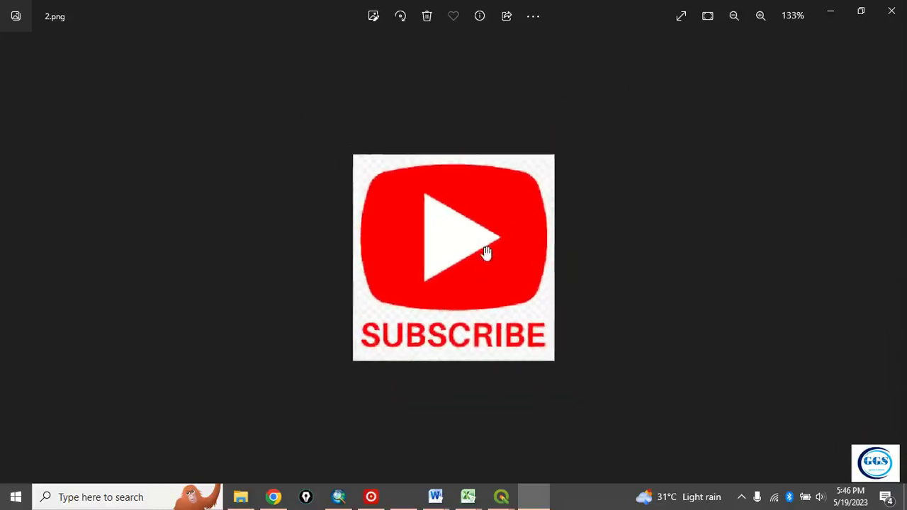
left_click(839, 12)
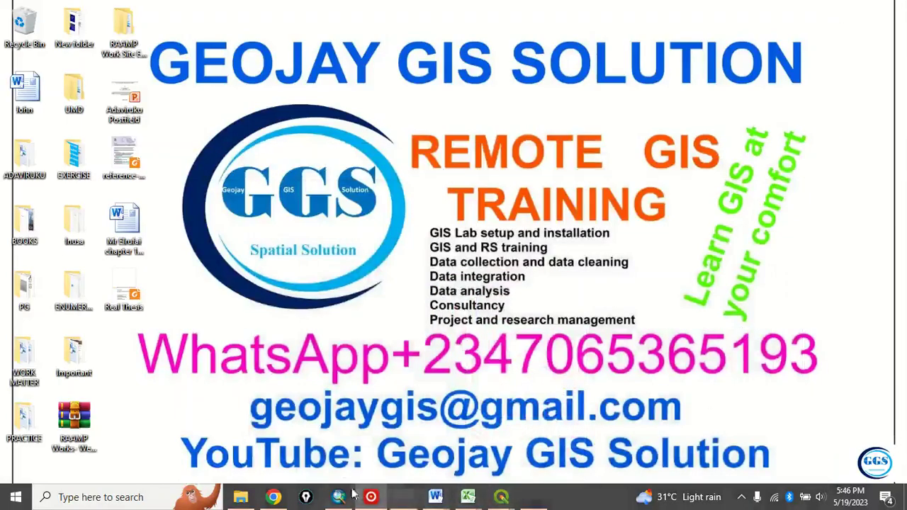
- Restore Chrome and read the introduction of the 'Fundamentals of displaying TIN surfaces' page
left_click(275, 498)
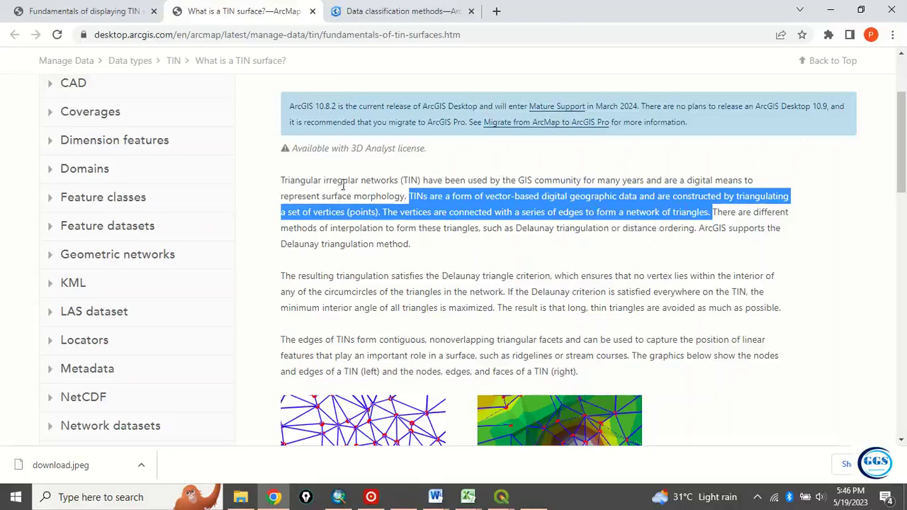
left_click(89, 13)
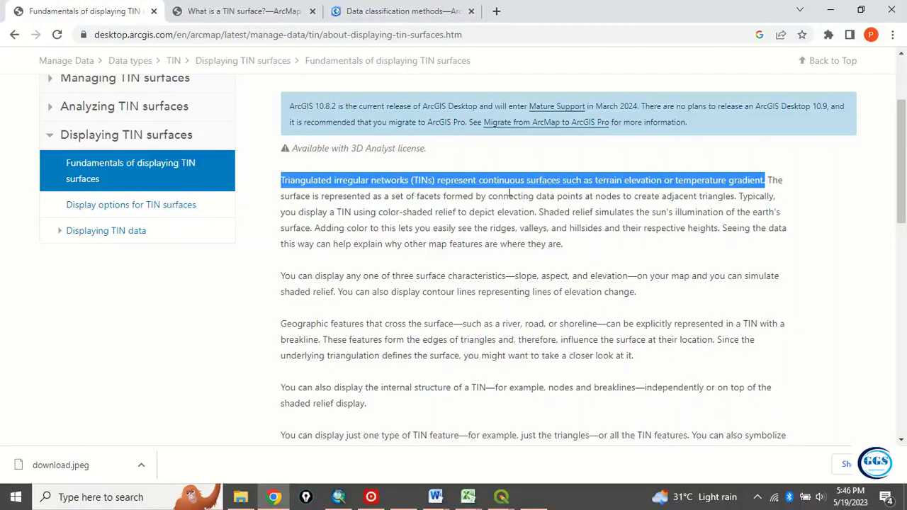
scroll(420, 205, "up", 3)
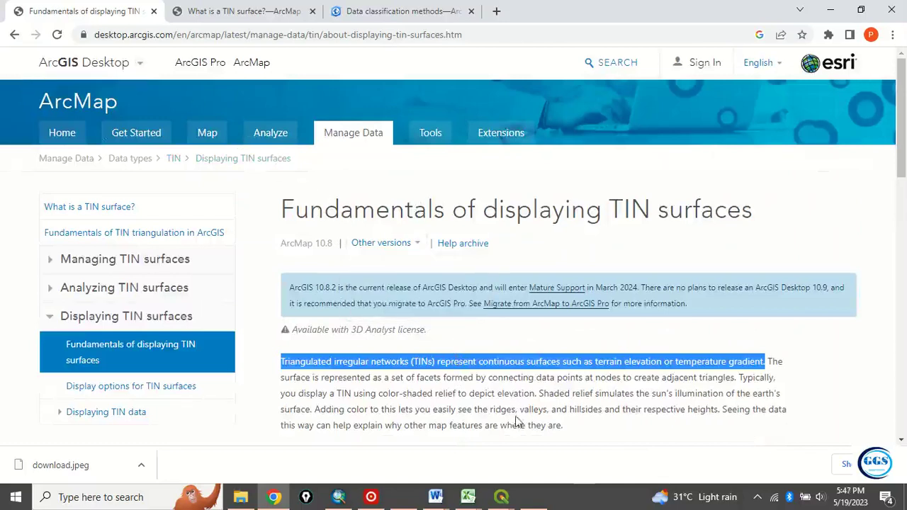
scroll(430, 360, "down", 1)
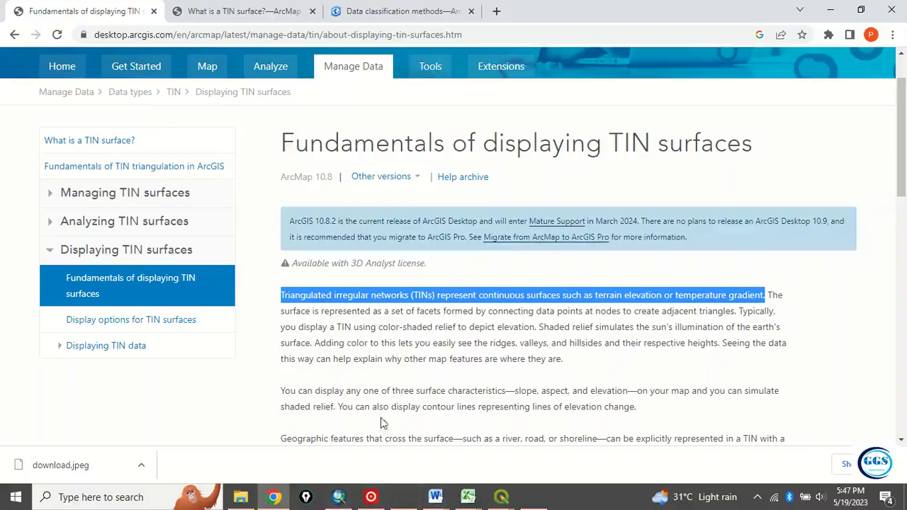
- Add Elevation.shp from the EXERCISE folder to the ArcMap map
left_click(343, 502)
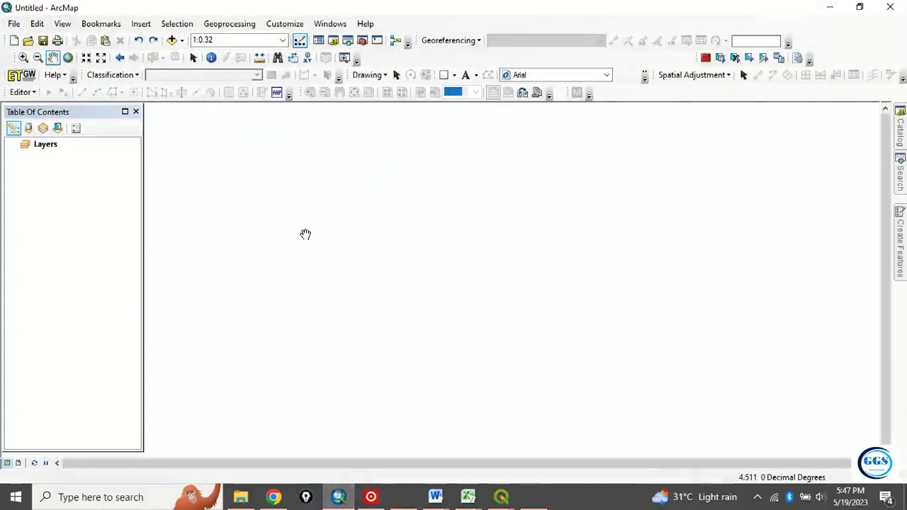
left_click(172, 39)
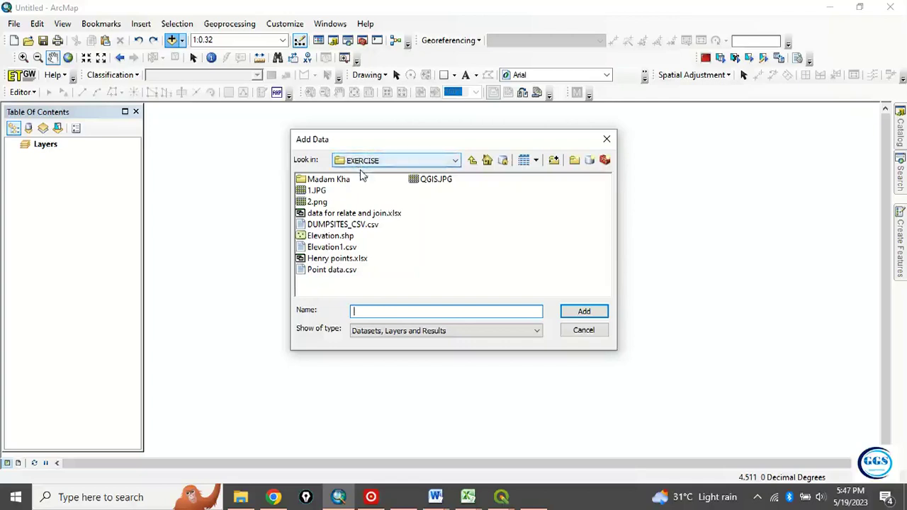
left_click(327, 239)
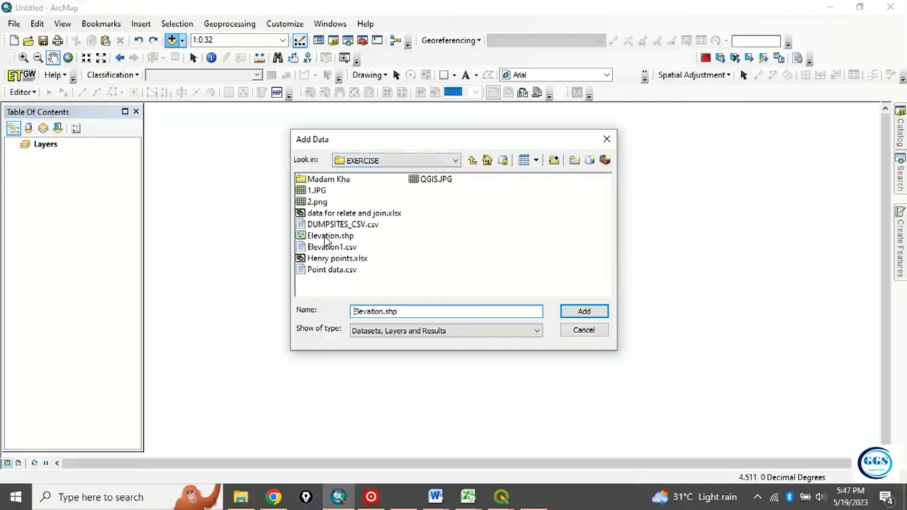
left_click(582, 313)
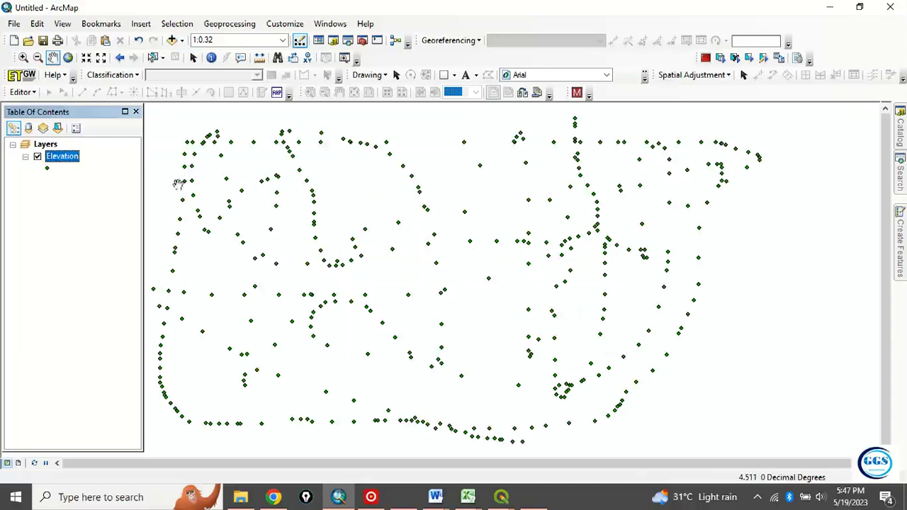
right_click(65, 160)
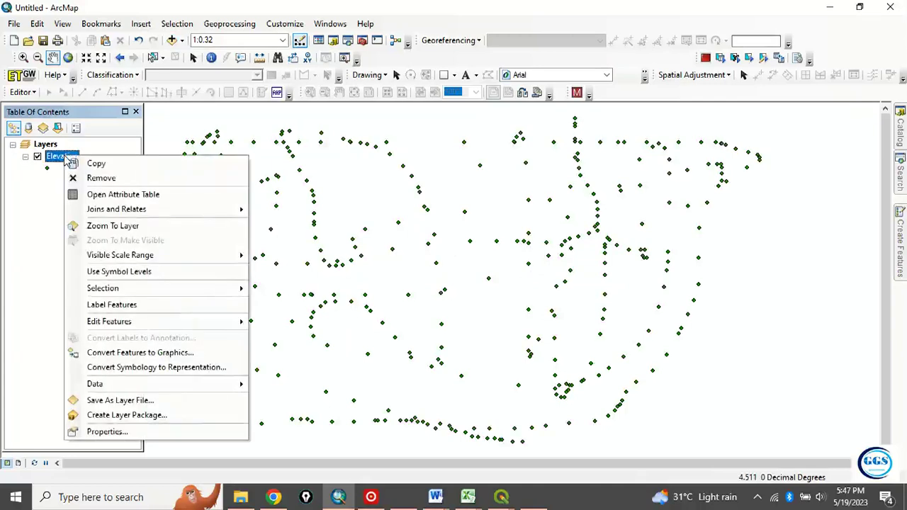
left_click(113, 429)
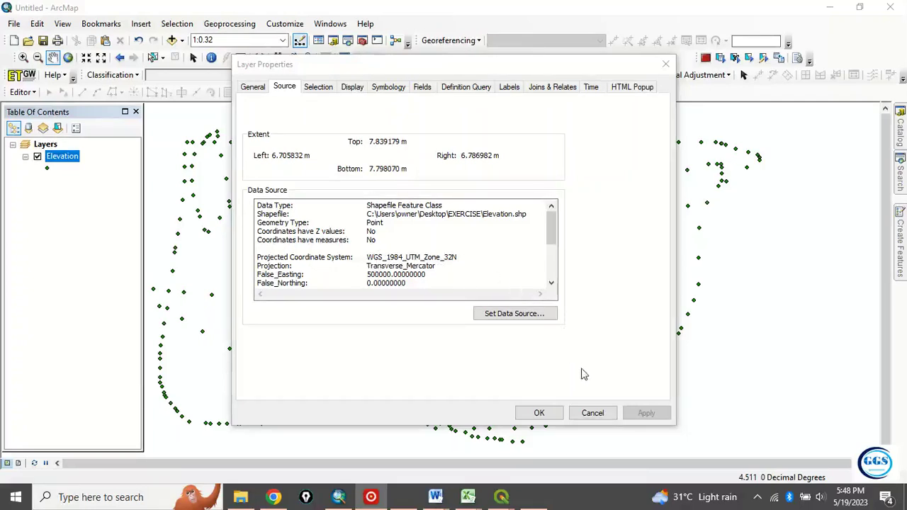
left_click(542, 413)
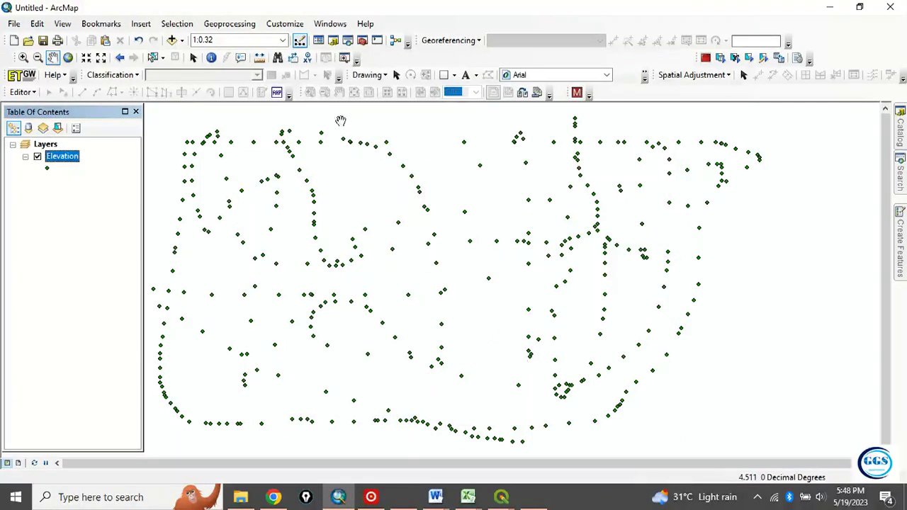
- Open Create TIN from ArcToolbox's 3D Analyst Tools > Data Management > TIN toolset
left_click(361, 42)
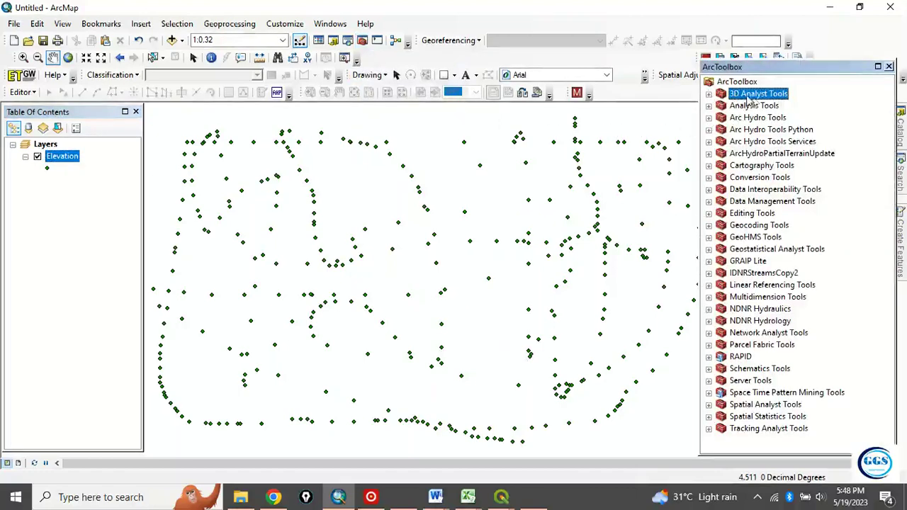
left_click(708, 93)
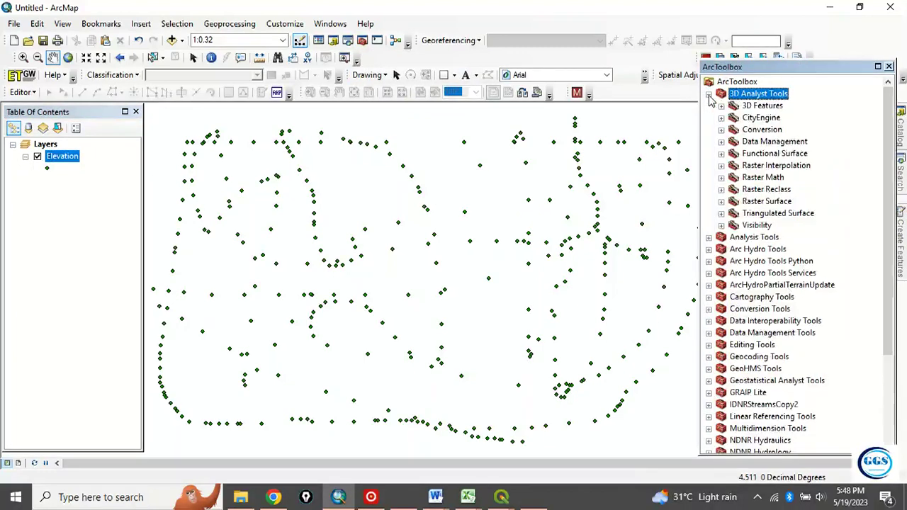
left_click(721, 142)
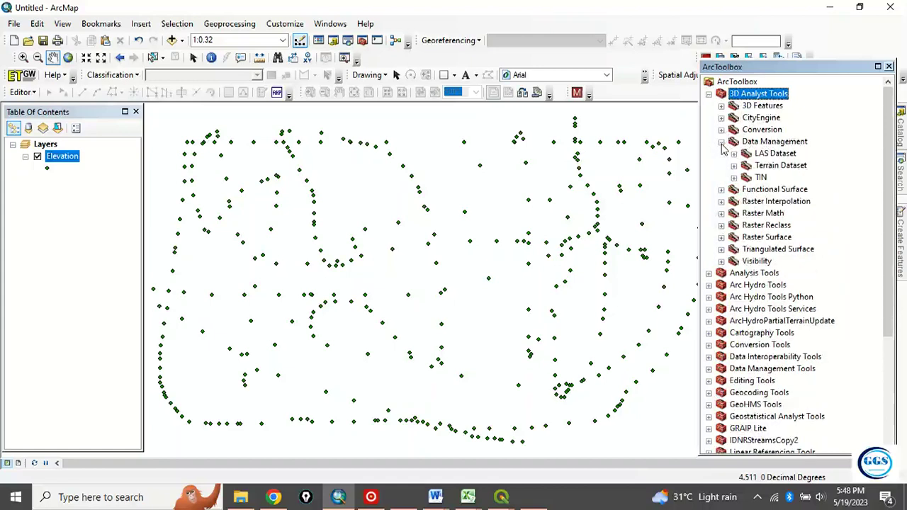
left_click(734, 179)
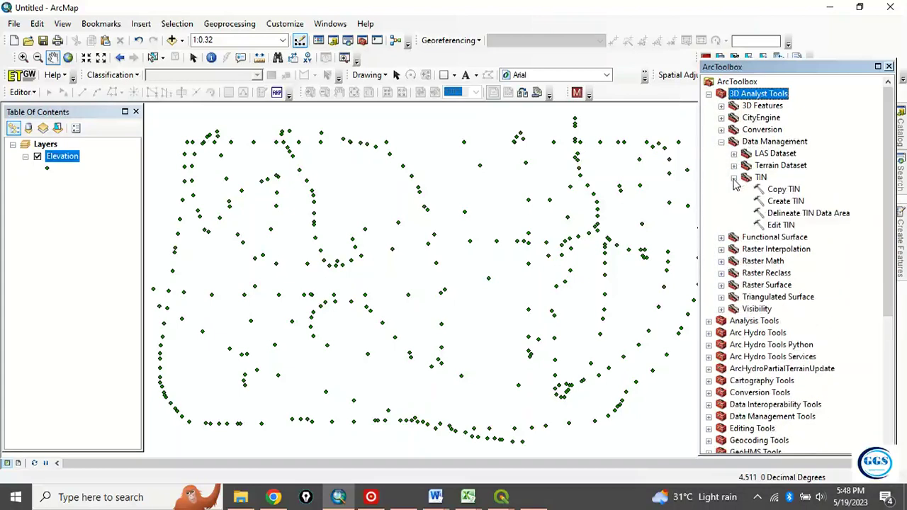
double_click(787, 202)
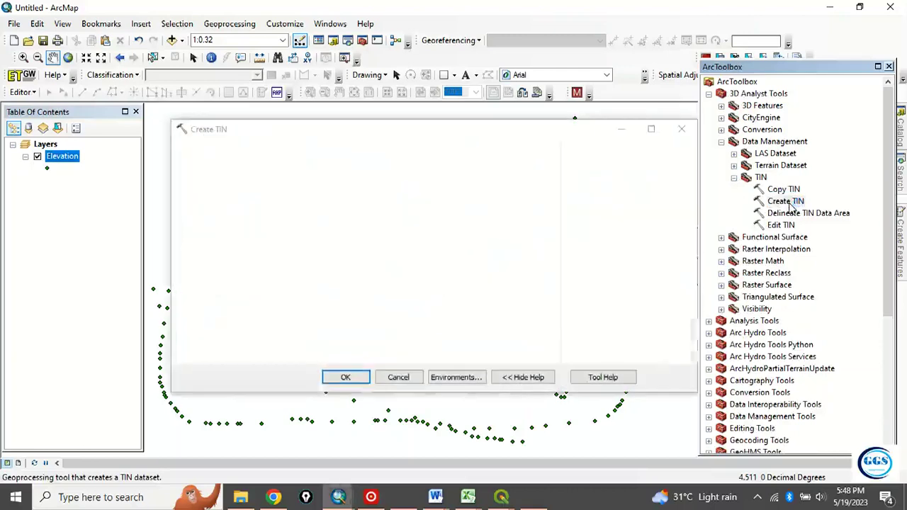
- Save the output TIN as 'TIN' in the EXERCISE folder and bring up coordinate system choices
left_click_drag(449, 132, 427, 131)
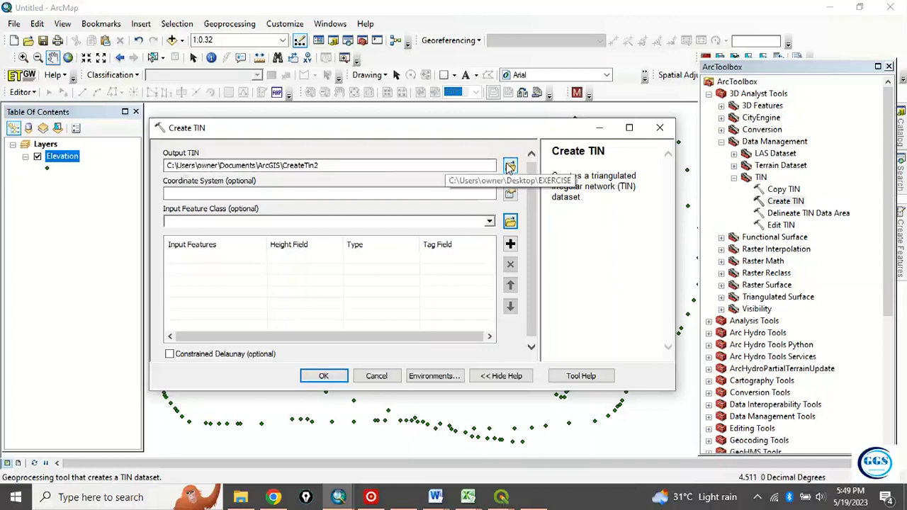
left_click(510, 167)
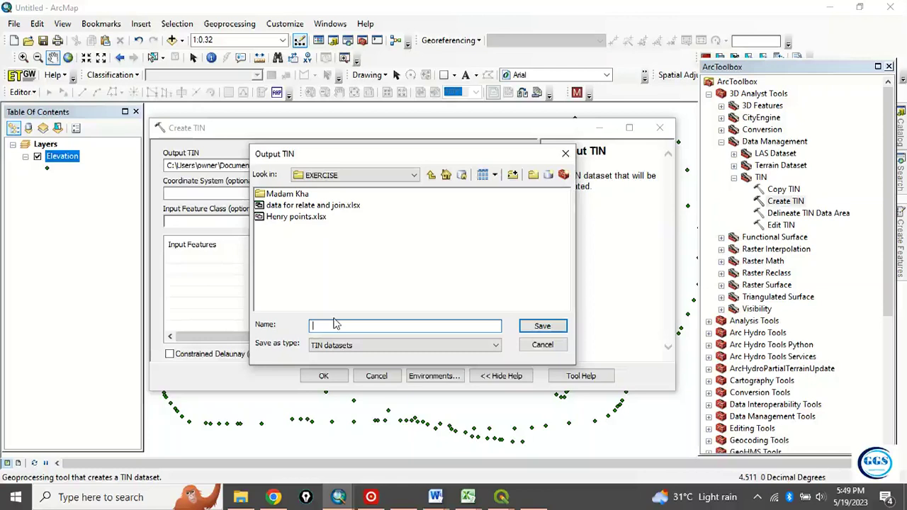
type("TIN")
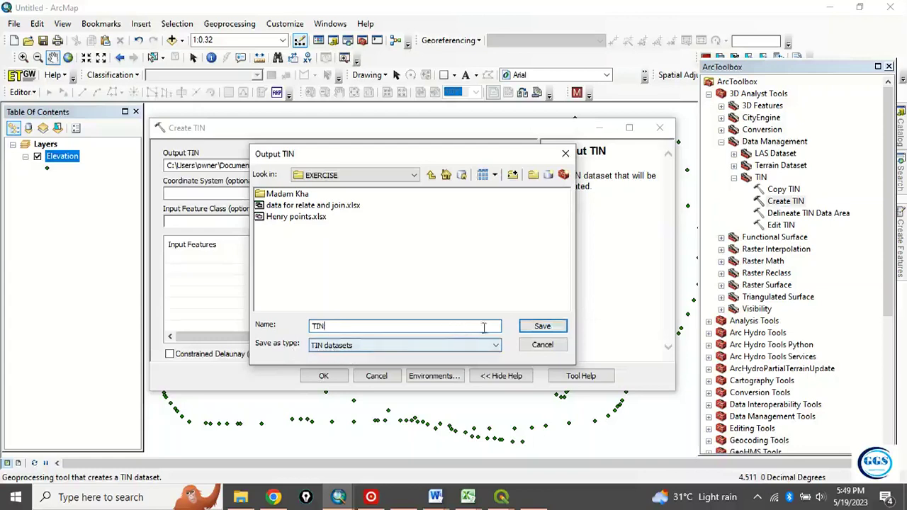
left_click(539, 327)
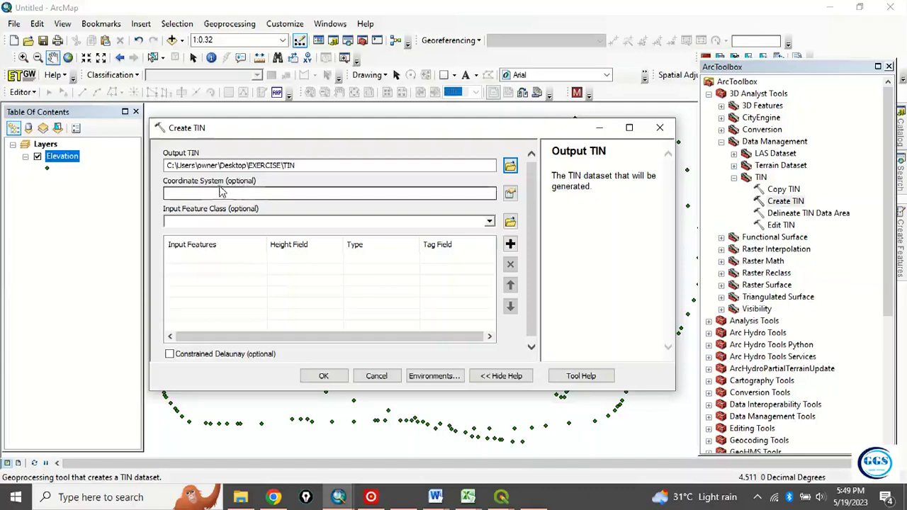
left_click(510, 194)
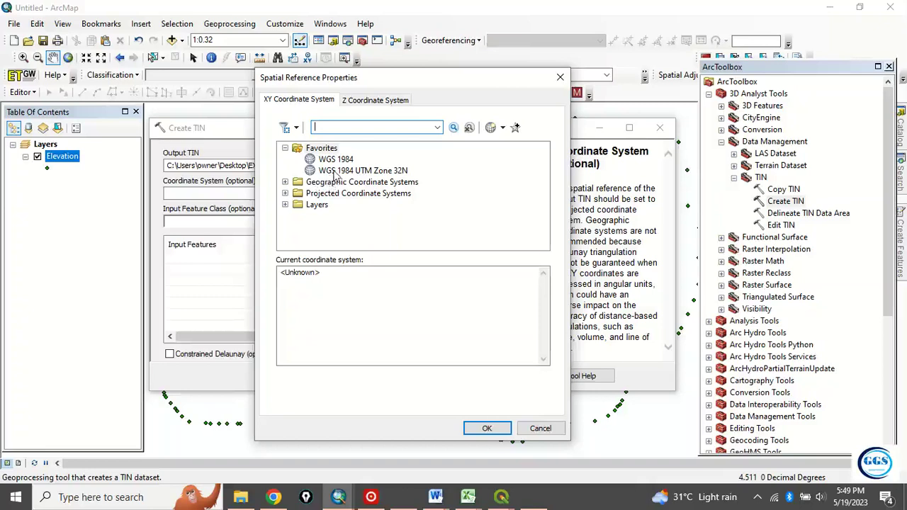
- Expand Projected Coordinate Systems down to the UTM group
left_click(284, 192)
scroll(328, 204, "down", 2)
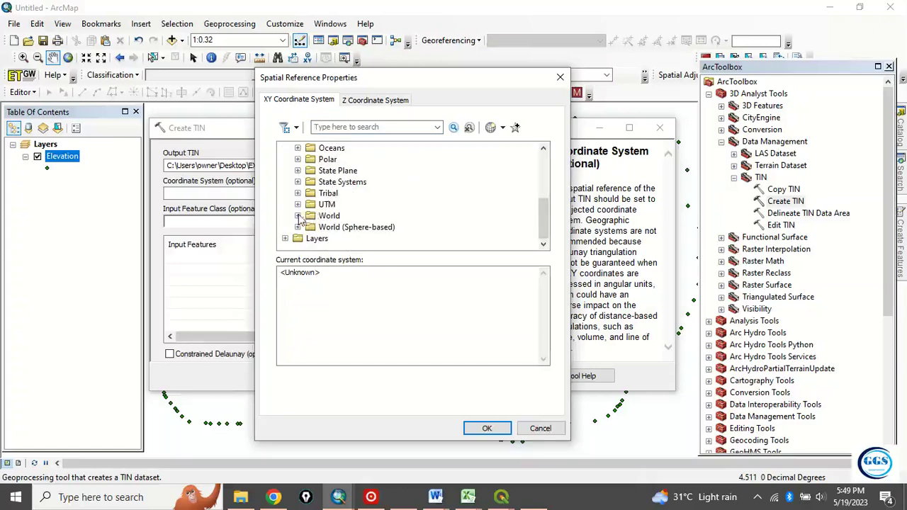
left_click(297, 215)
scroll(300, 212, "up", 1)
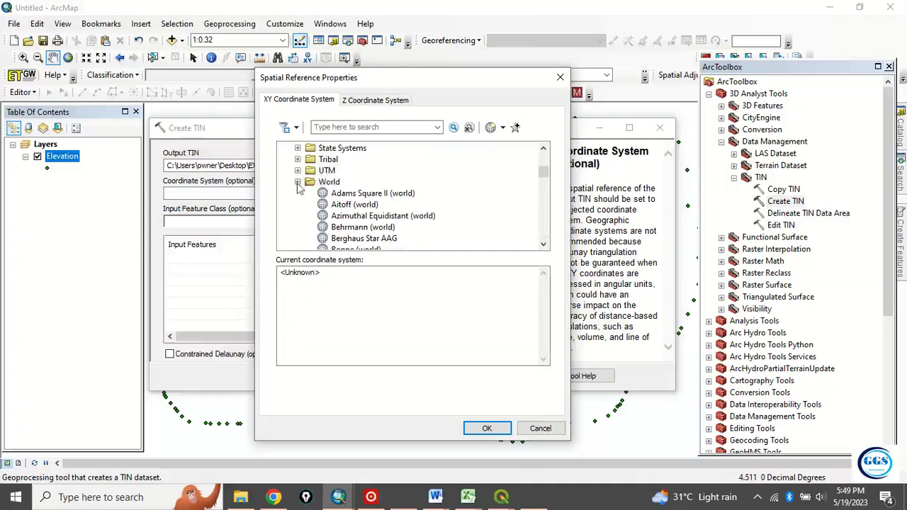
left_click(297, 182)
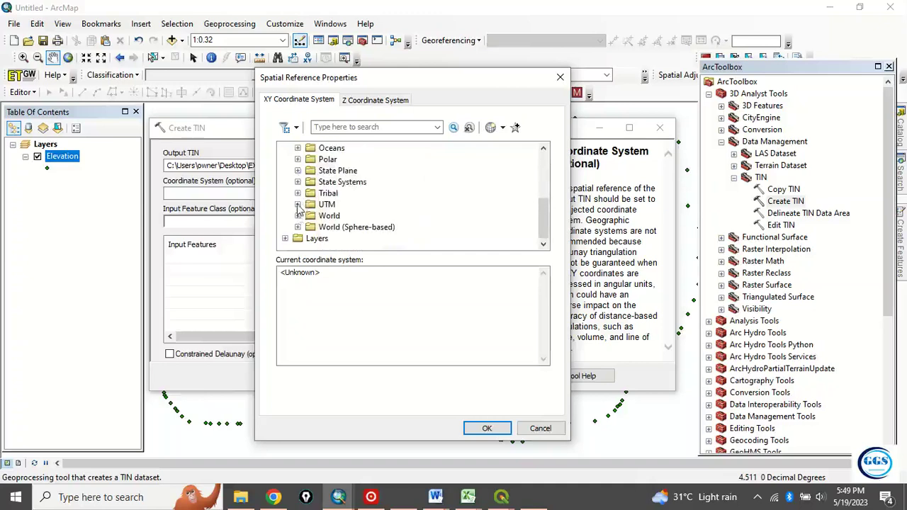
left_click(297, 204)
scroll(319, 205, "down", 3)
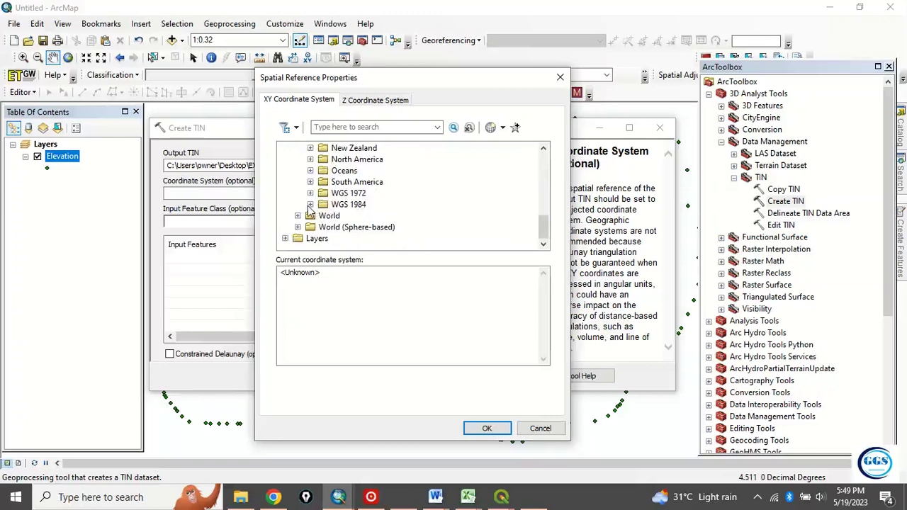
- Select WGS 1984 UTM Zone 32N under WGS 1984 Northern Hemisphere and confirm
left_click(309, 205)
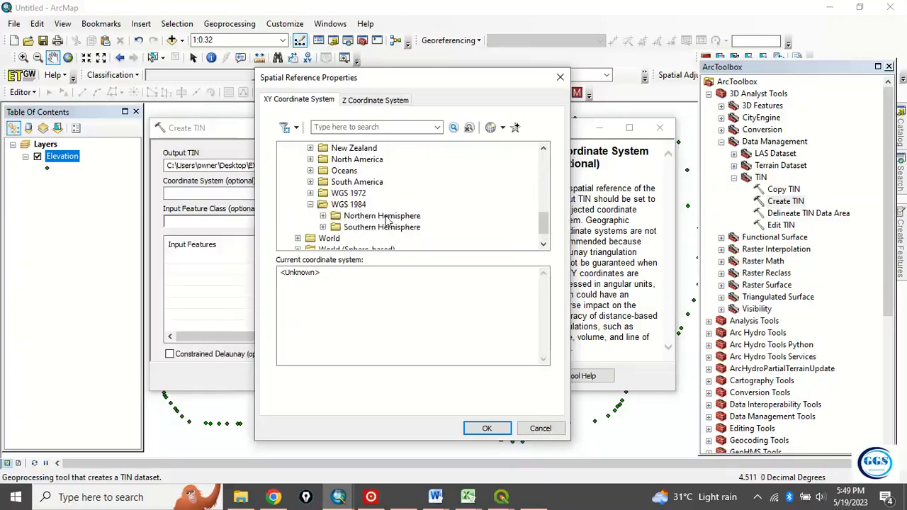
left_click(323, 216)
scroll(411, 219, "down", 4)
scroll(447, 219, "down", 9)
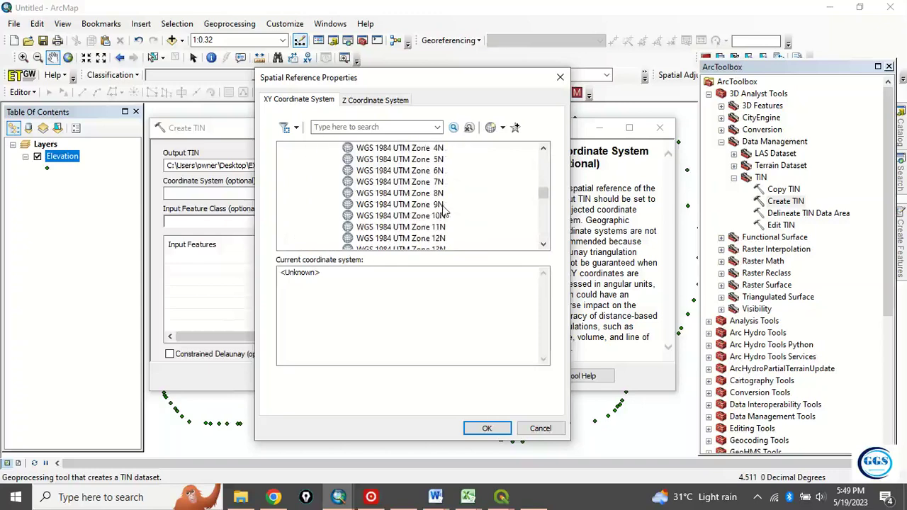
scroll(439, 219, "down", 2)
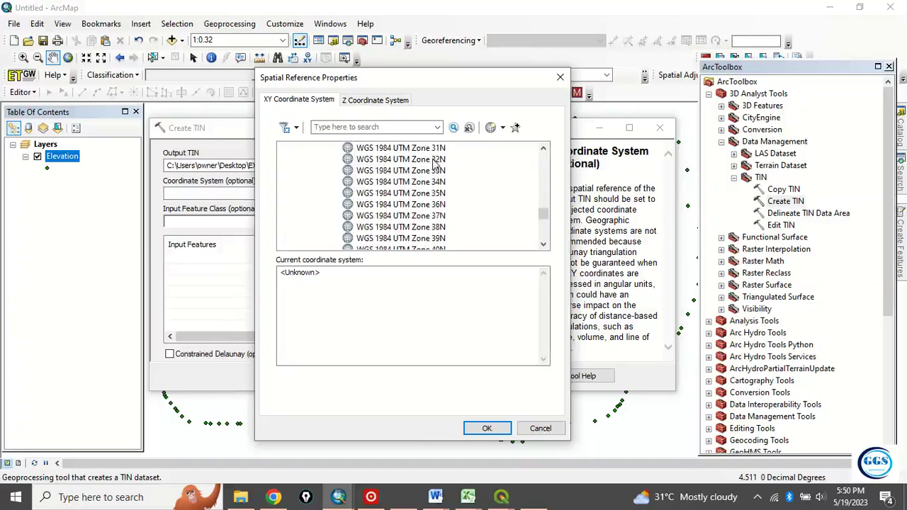
left_click(432, 160)
left_click(488, 429)
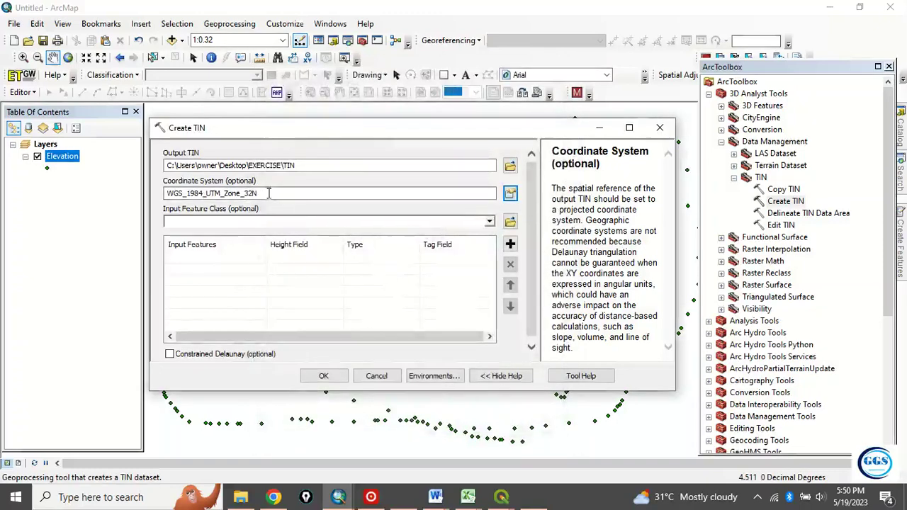
- Add the Elevation layer as Create TIN input, with Elevation height field as Mass_Points
left_click(488, 224)
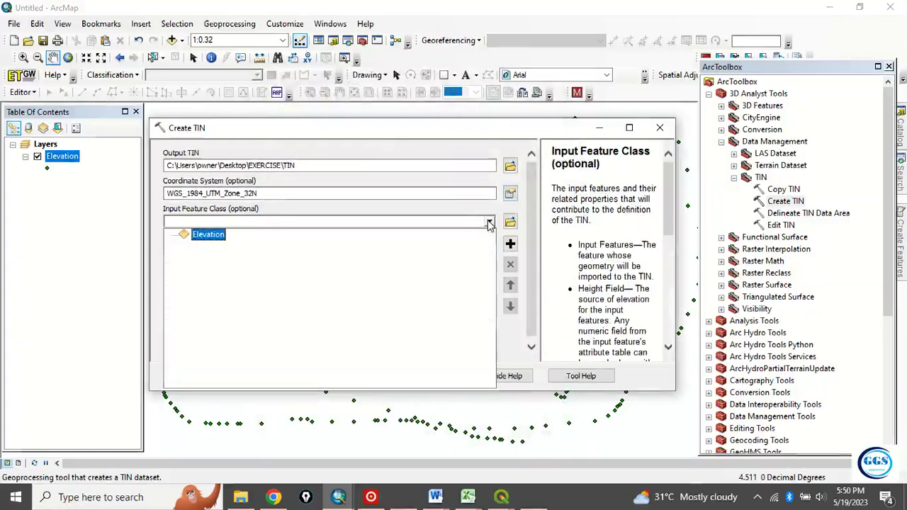
left_click(204, 235)
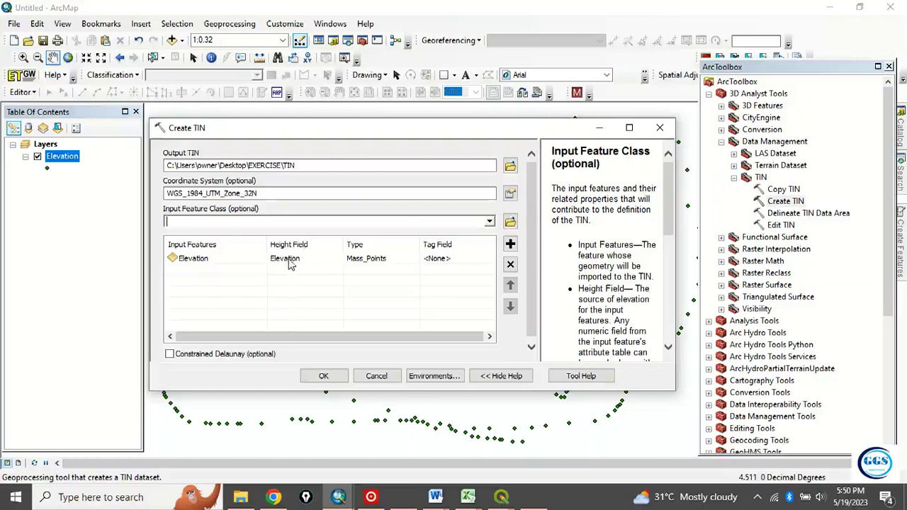
left_click(454, 471)
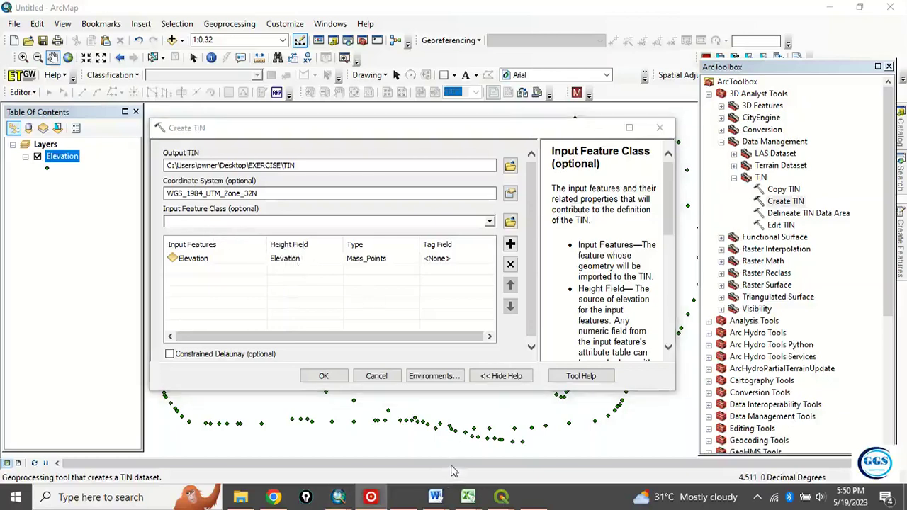
- Review the Elevation column in the Elevation layer's attribute table, then close it
right_click(61, 161)
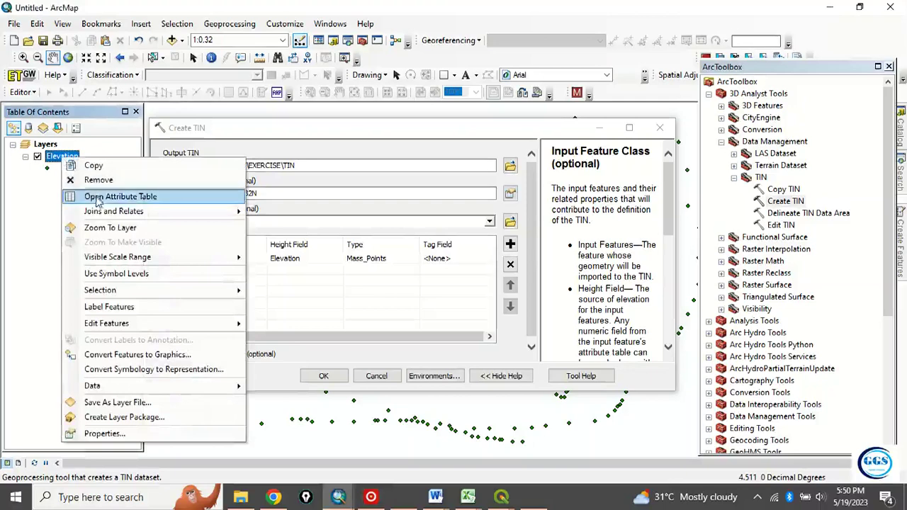
left_click(98, 199)
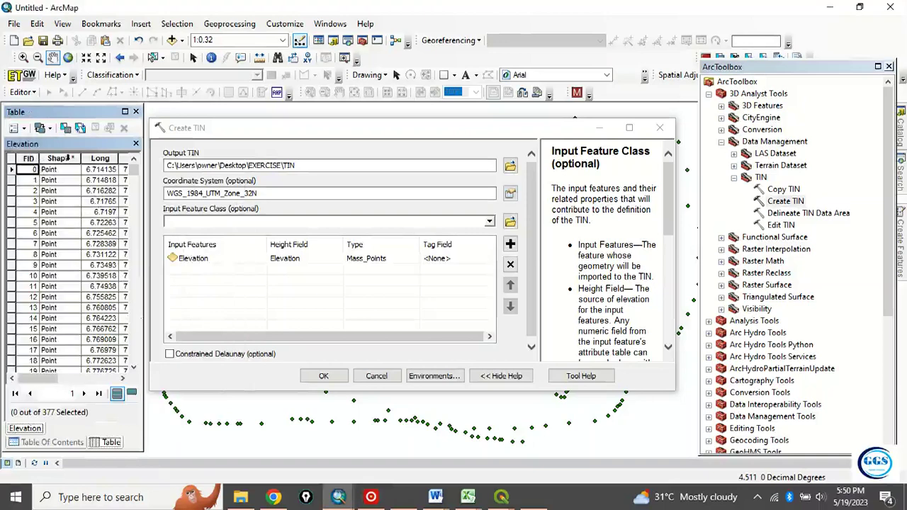
left_click(121, 378)
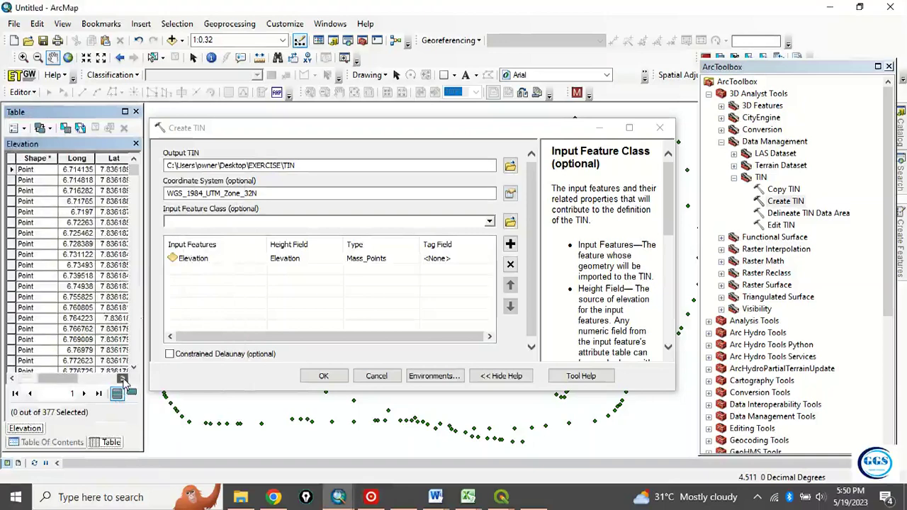
left_click(122, 378)
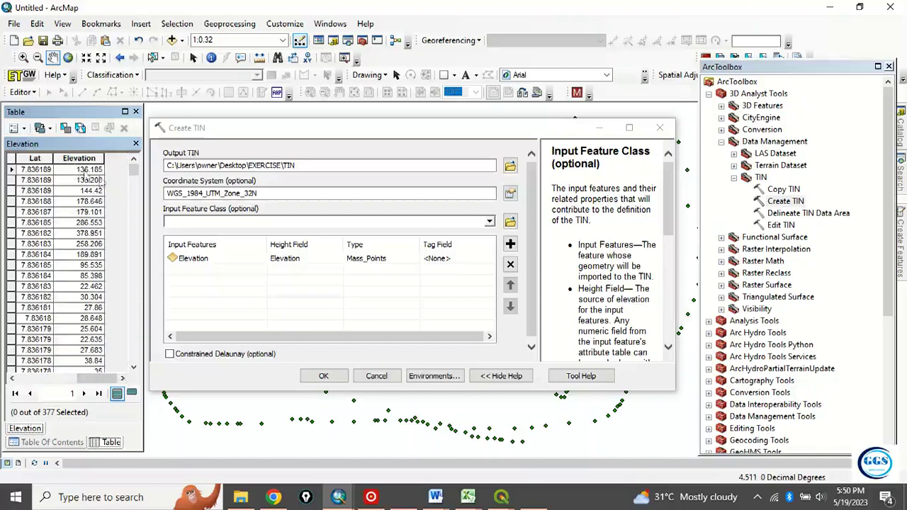
left_click(134, 144)
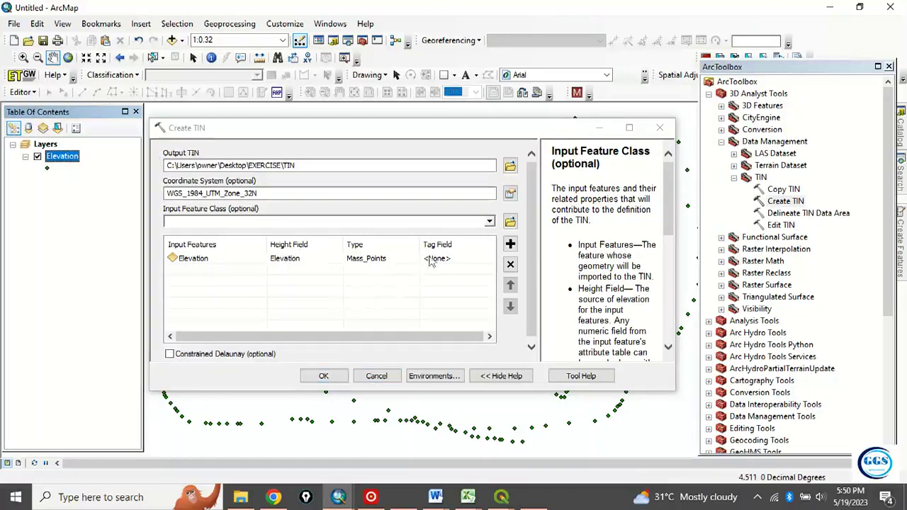
- Build the TIN with nine elevation classes (15.23–397.282), close ArcToolbox and pan the map
left_click(323, 376)
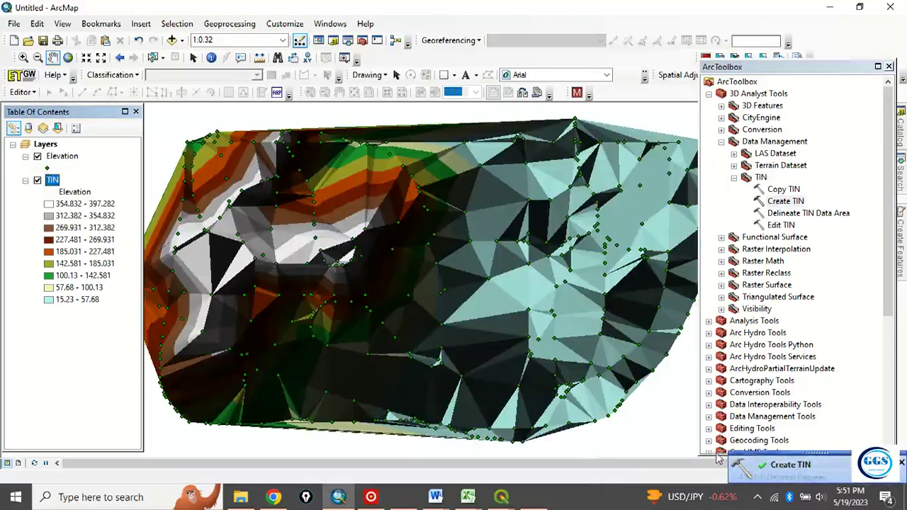
left_click(889, 66)
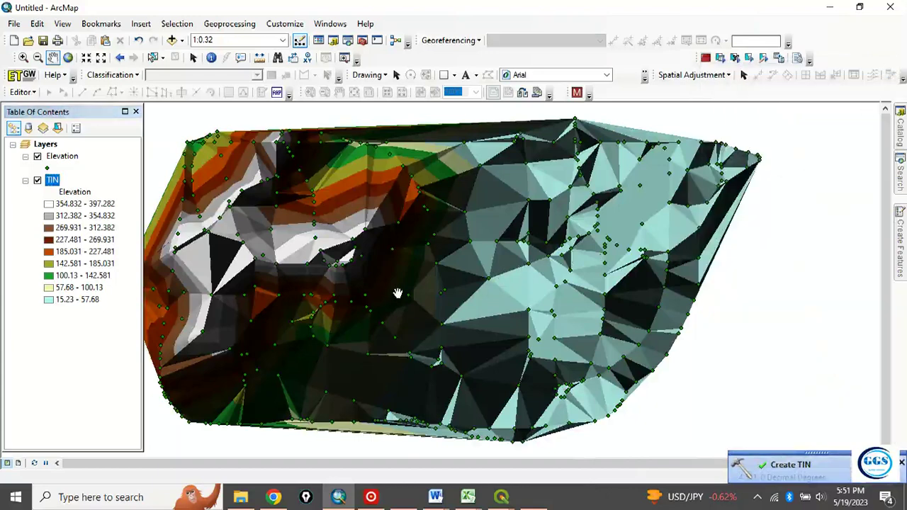
left_click_drag(397, 293, 481, 293)
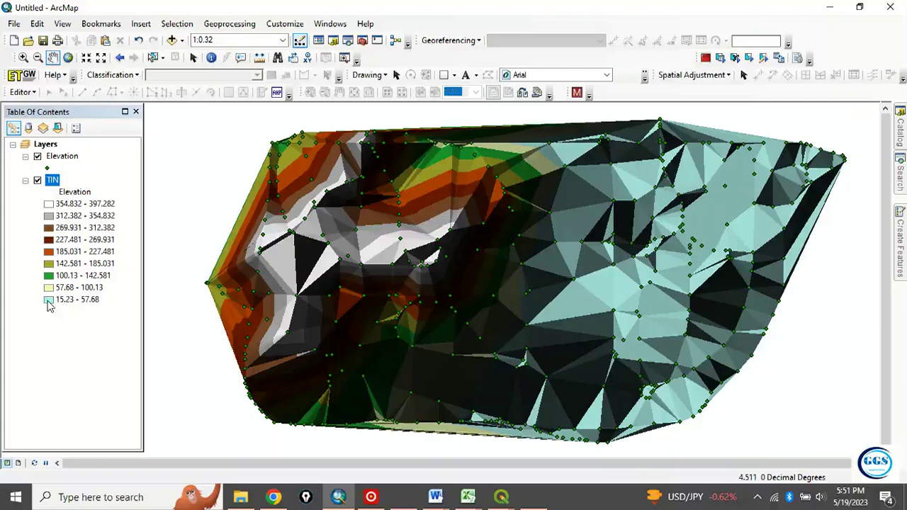
- Recolour the 15.23 - 57.68 class magenta, hide the Elevation points, and return to Chrome
left_click(48, 302)
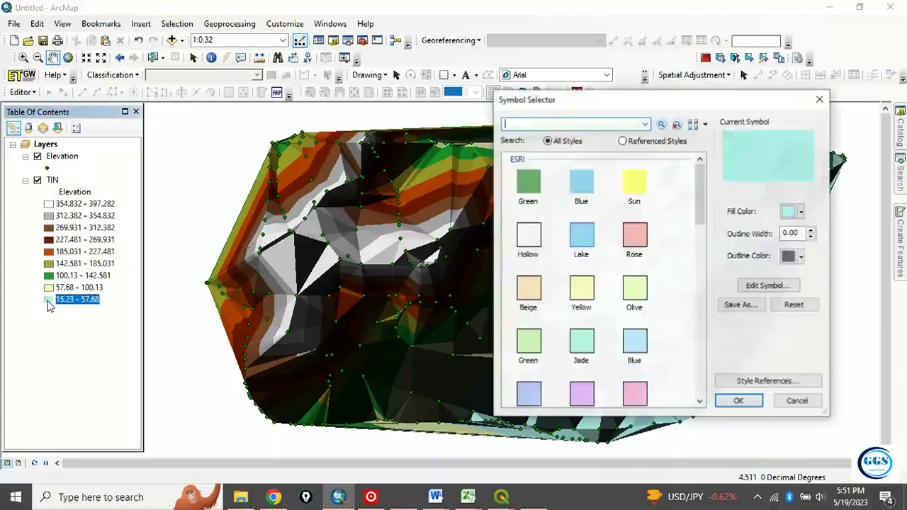
left_click(794, 213)
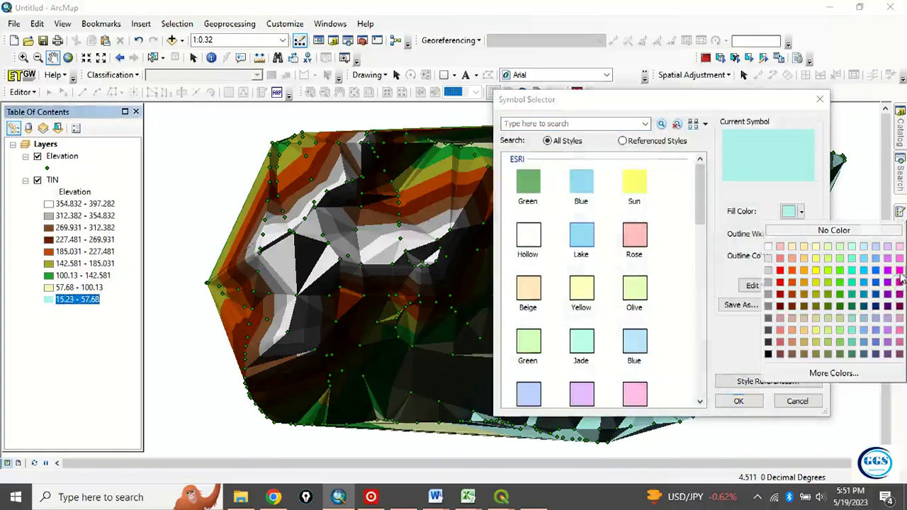
left_click(898, 270)
left_click(738, 401)
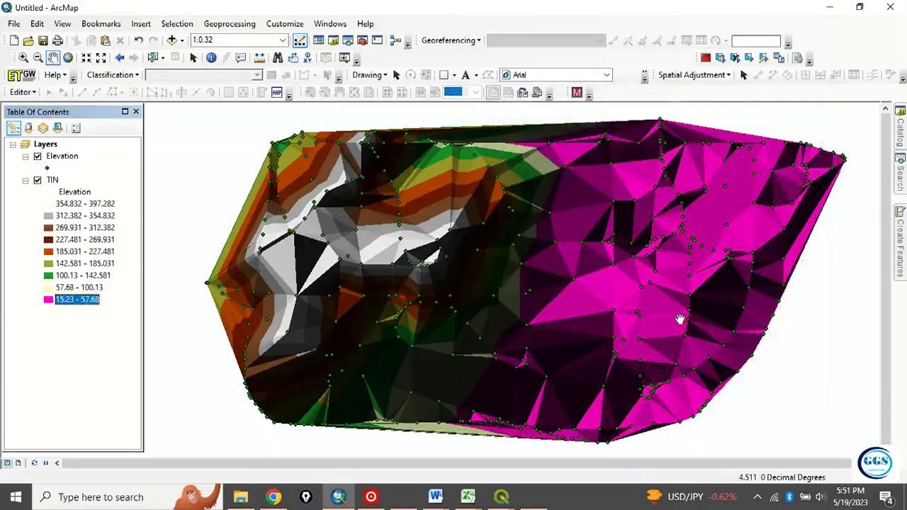
left_click(37, 157)
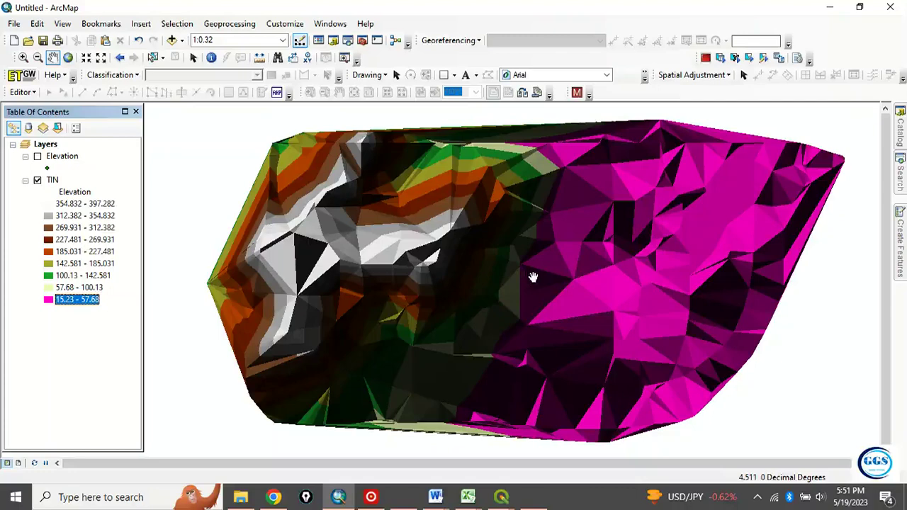
left_click(274, 496)
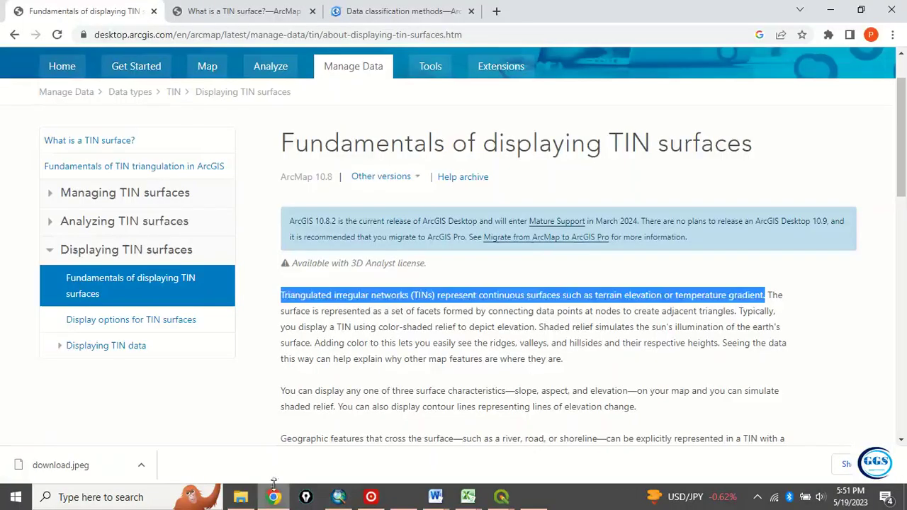